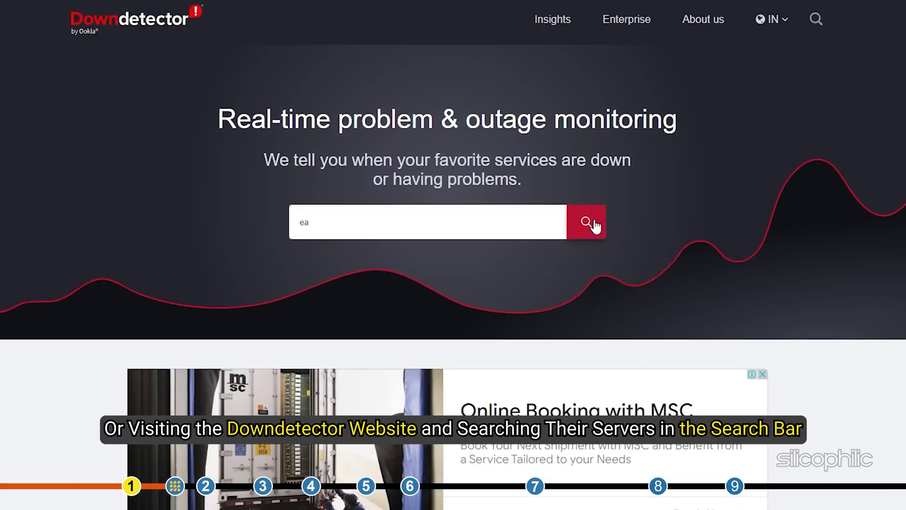
# Look up EA on Downdetector to confirm no current outage, then start a speedtest.net test
pyautogui.click(589, 219)
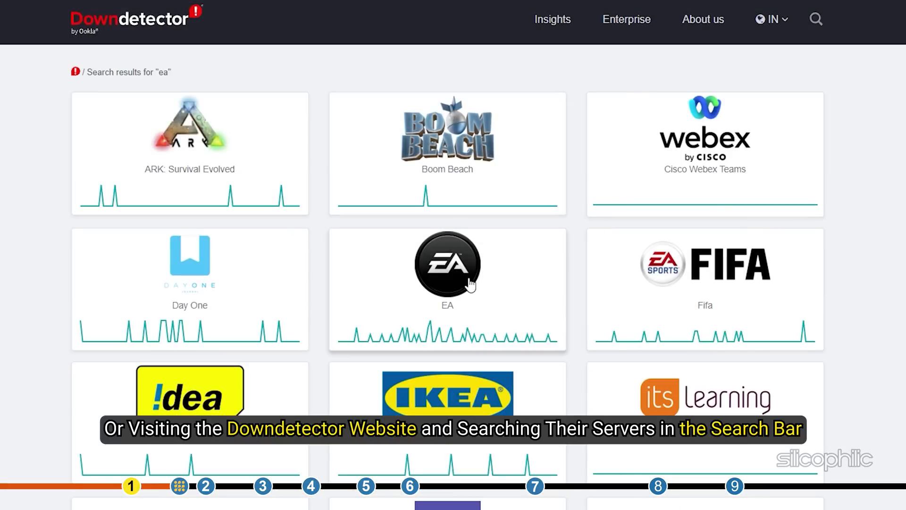
pyautogui.click(470, 285)
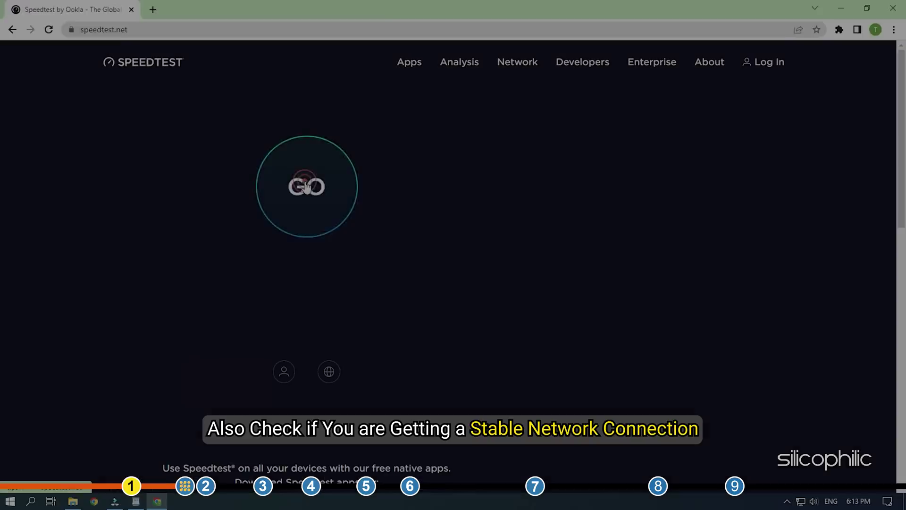
pyautogui.click(306, 186)
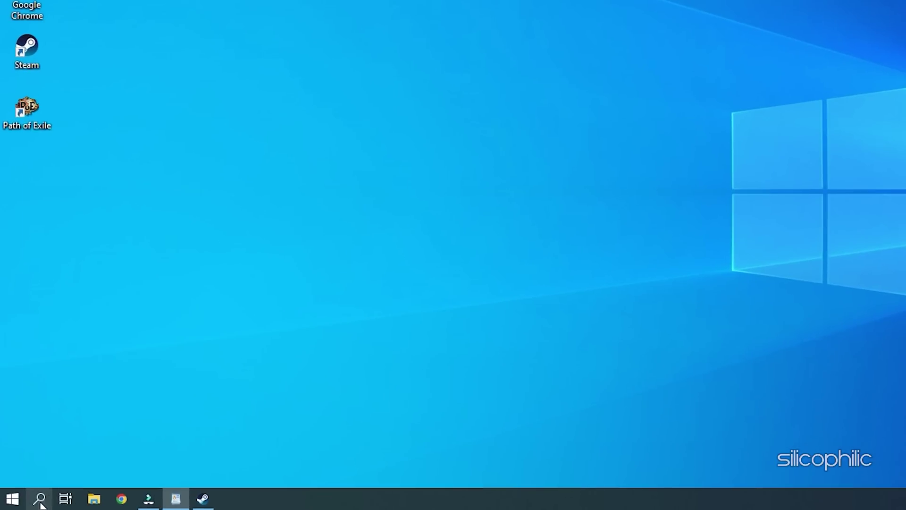
# Open Command Prompt as administrator and flush the DNS cache with ipconfig /flushdns
pyautogui.click(40, 499)
pyautogui.write('cmd')
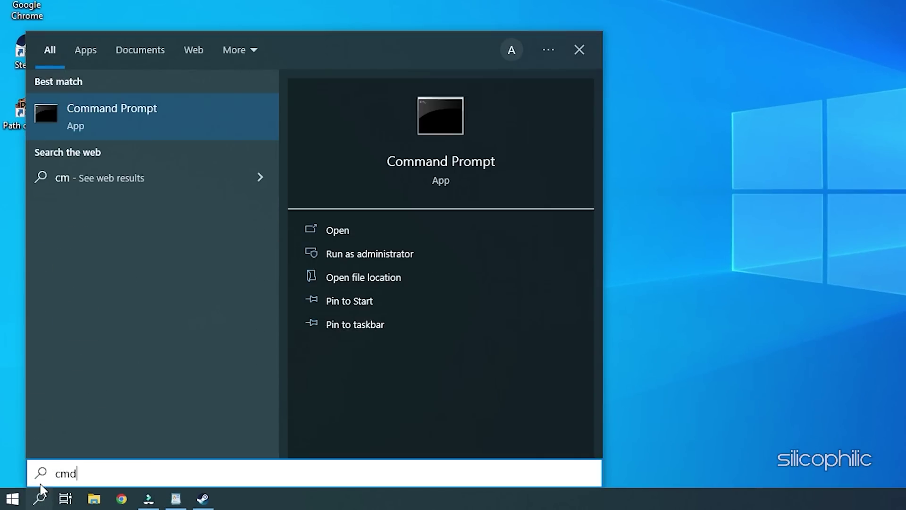
pyautogui.click(427, 256)
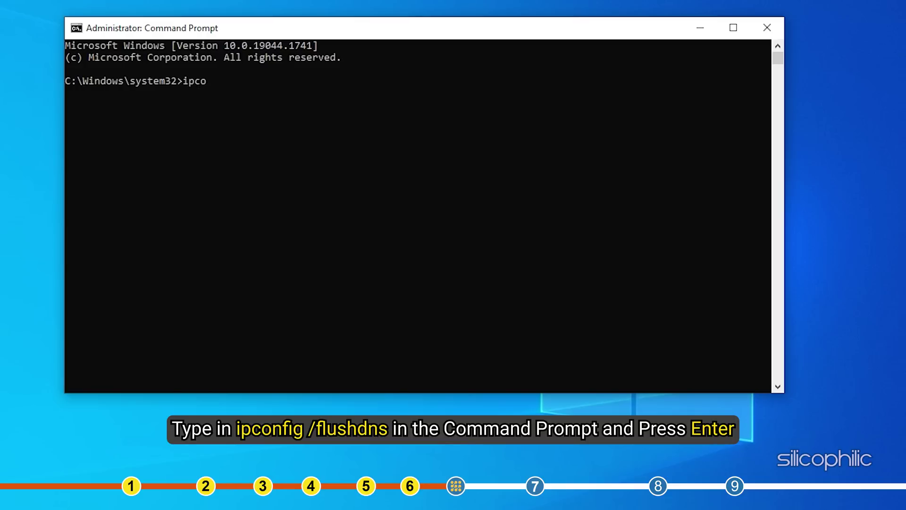
pyautogui.write('ipconfig /flushdns')
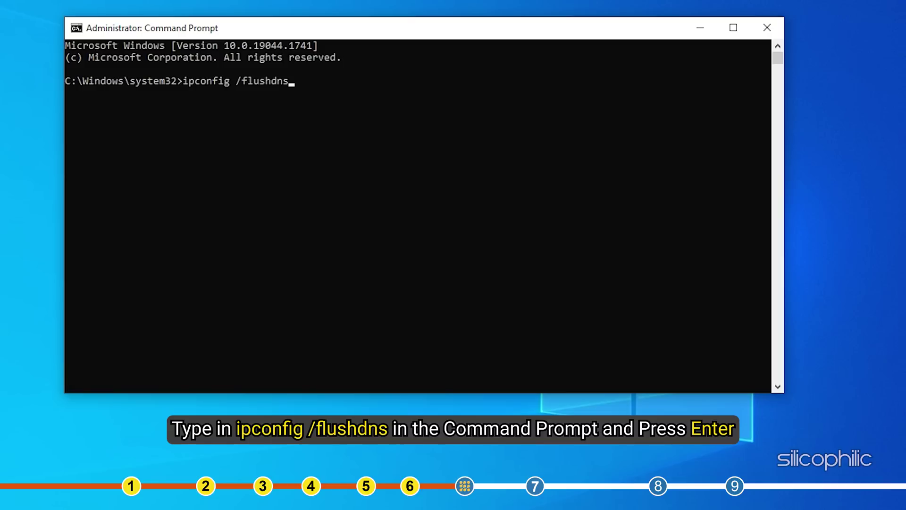
pyautogui.press('Return')
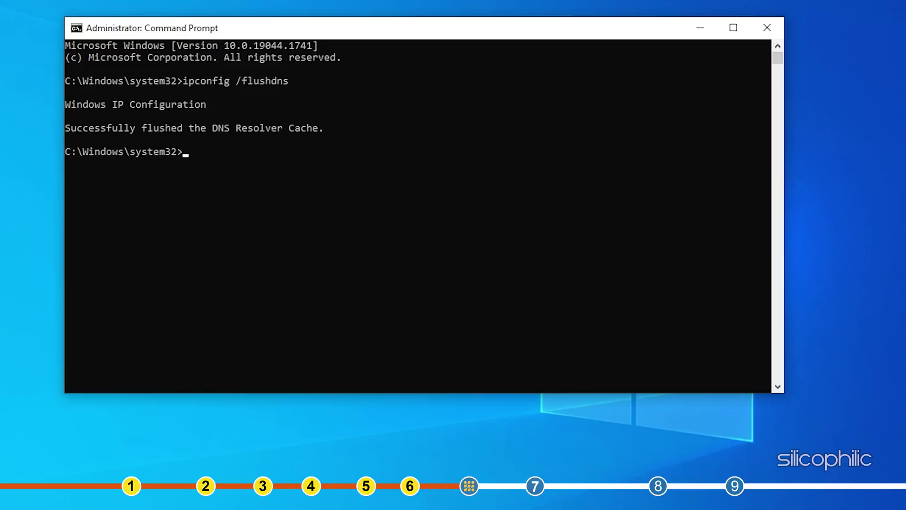
# Release and renew the IP address with ipconfig /release and ipconfig /renew
pyautogui.write('ipconfig /r')
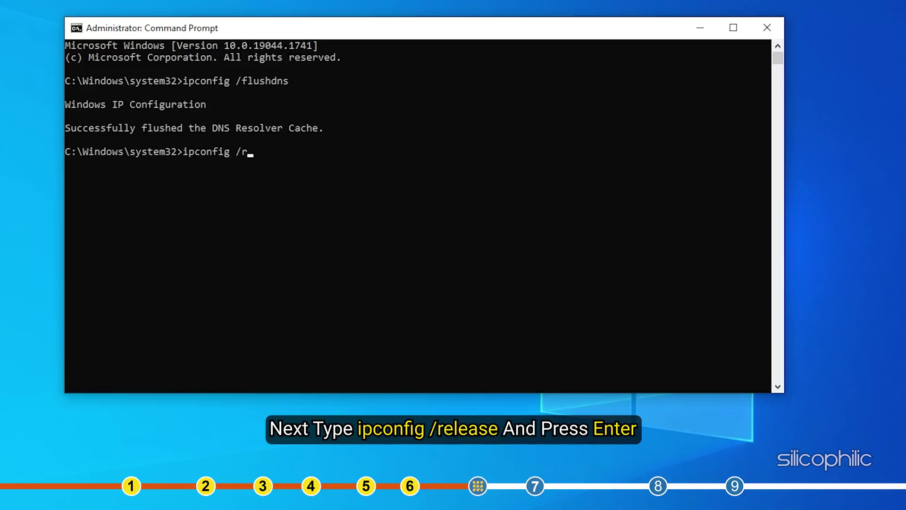
pyautogui.write('elease')
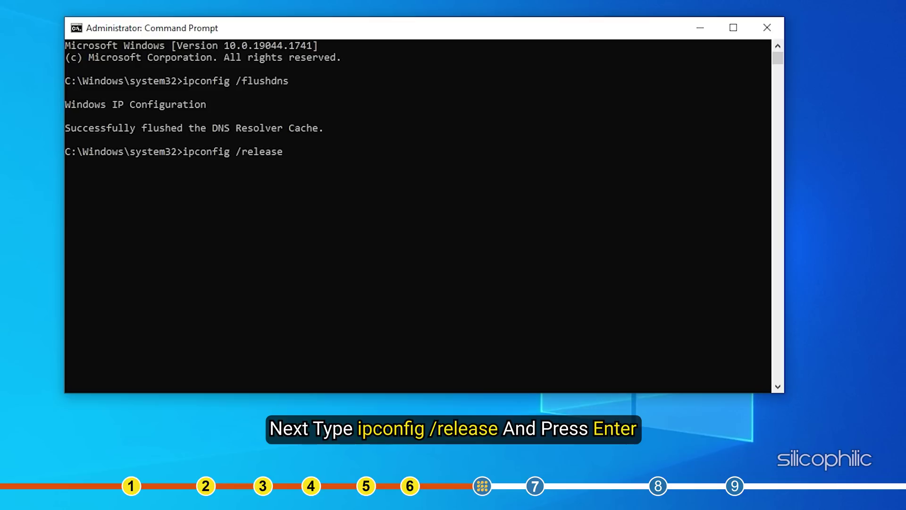
pyautogui.press('Return')
pyautogui.scroll(-7, 624, 223)
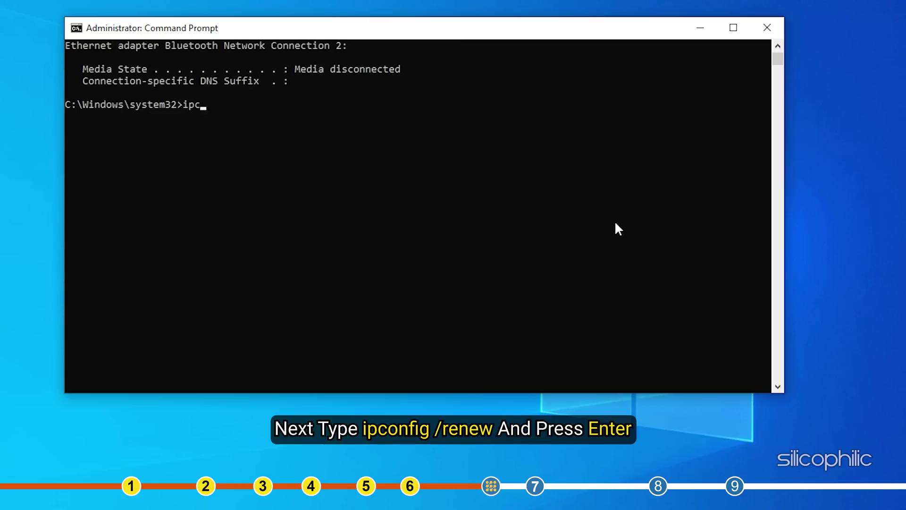
pyautogui.write('ipconfig /renew')
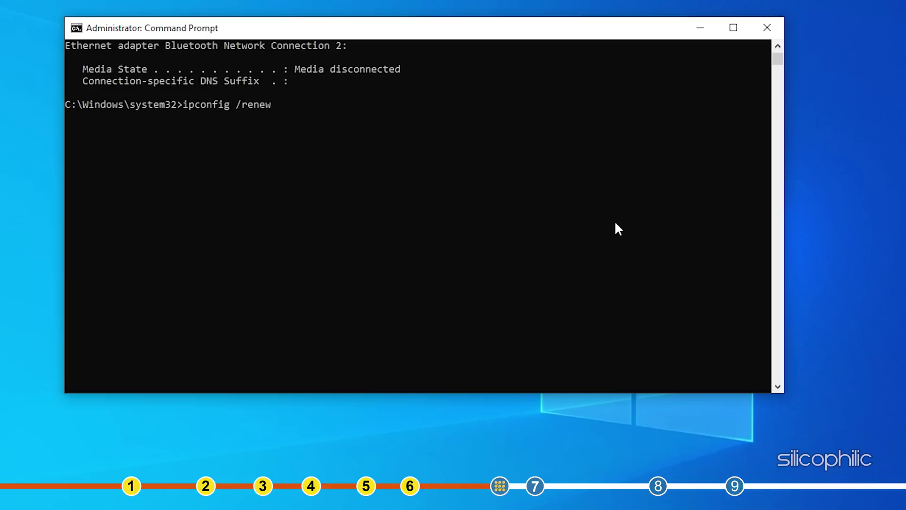
pyautogui.press('Return')
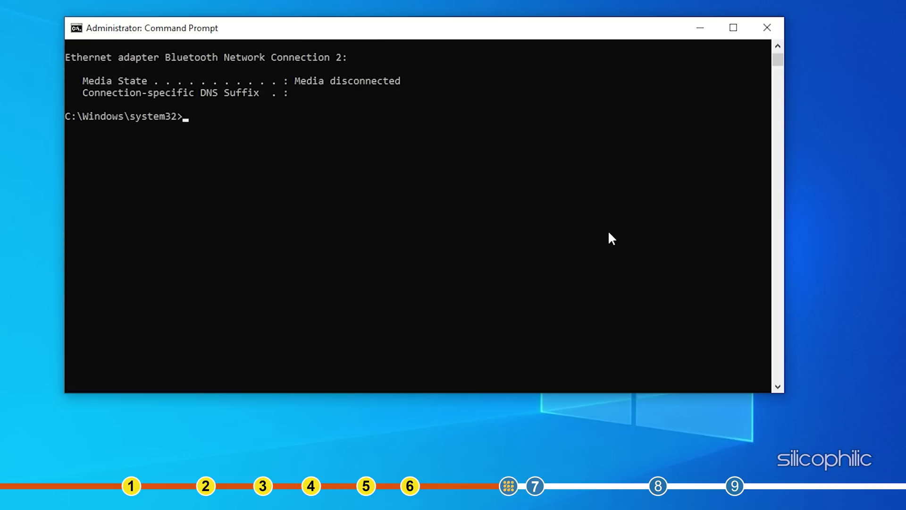
# Reset the Winsock catalog with netsh winsock reset catalog, then exit the console
pyautogui.write('netsh winsock reset')
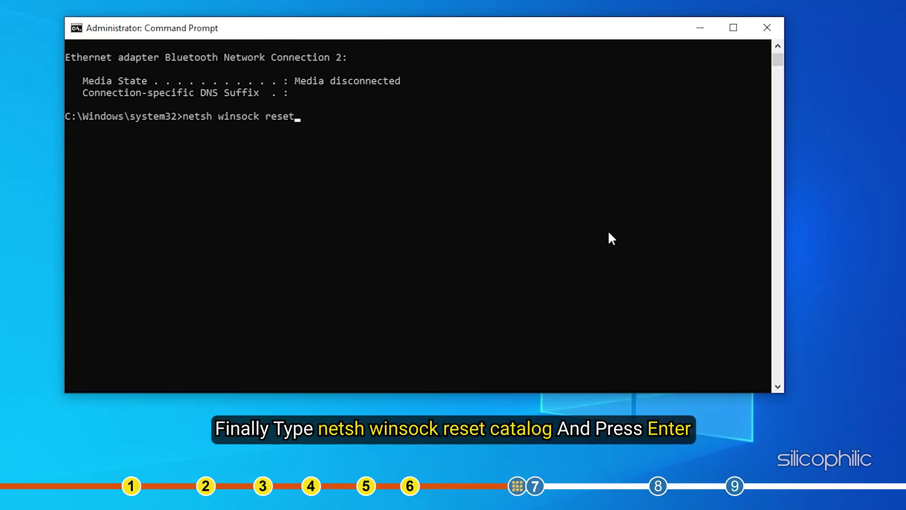
pyautogui.write(' catalo')
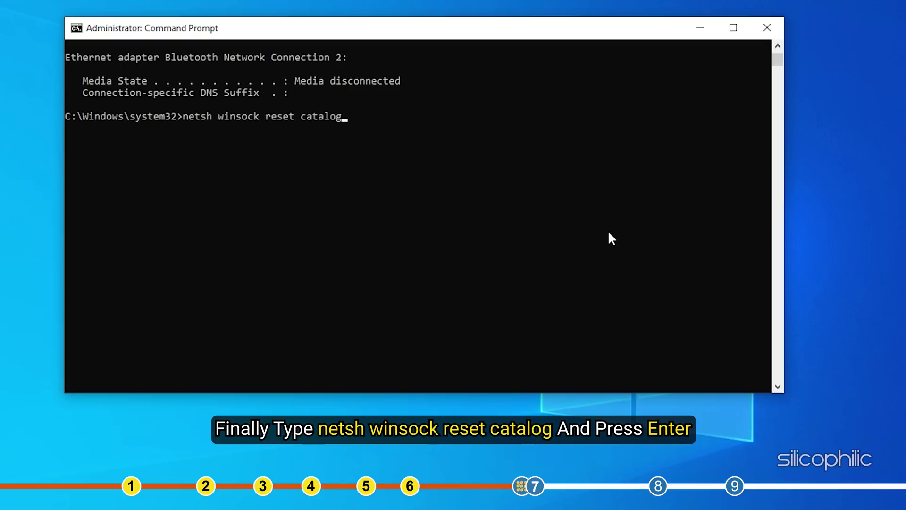
pyautogui.write('g')
pyautogui.press('Return')
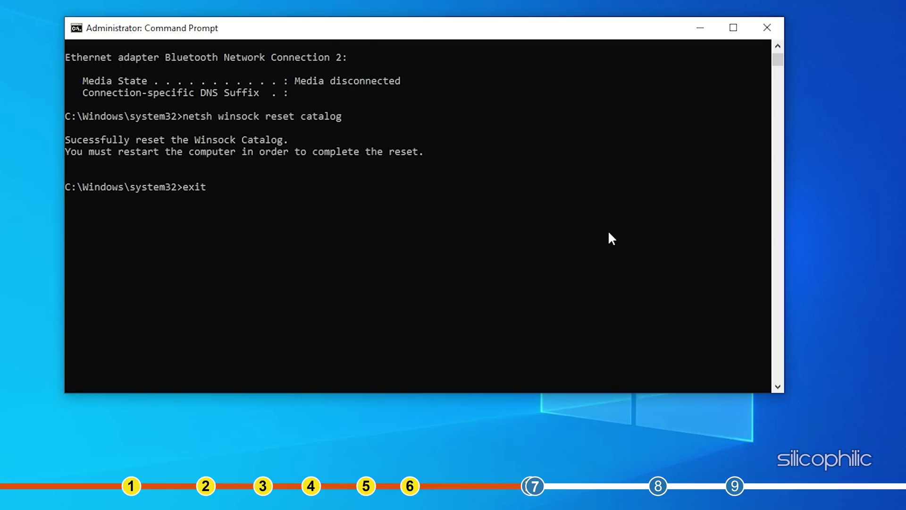
pyautogui.write('exit')
pyautogui.press('Return')
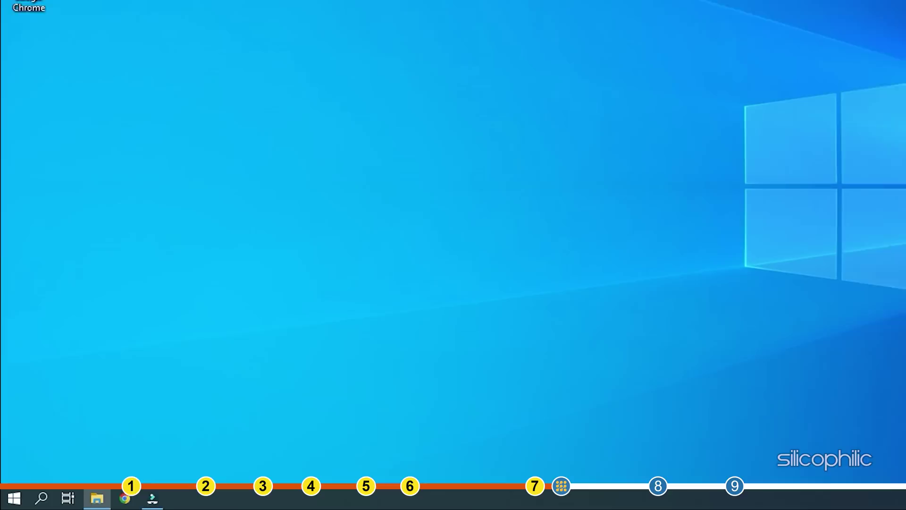
# Launch ncpa.cpl, open the Ethernet adapter's Properties and select Internet Protocol Version 4 (TCP/IPv4)
pyautogui.press('super+r')
pyautogui.write('ncpa.cpl')
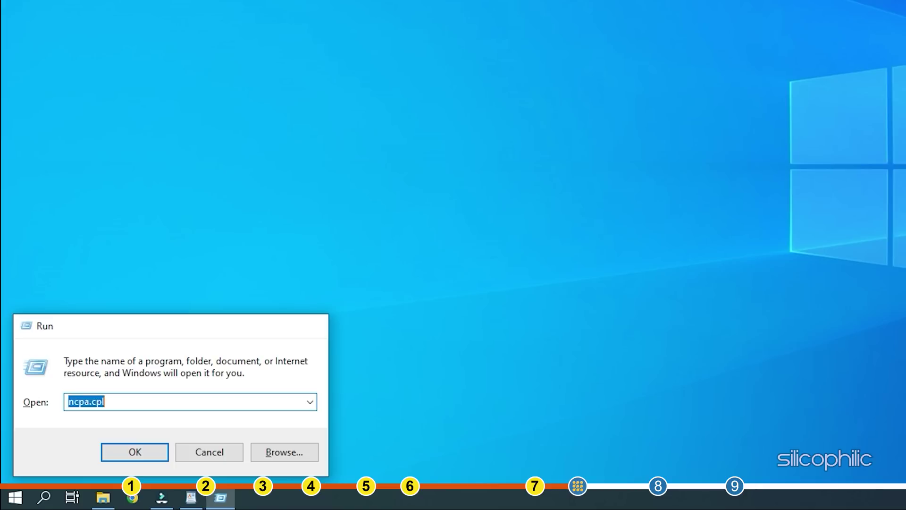
pyautogui.press('Return')
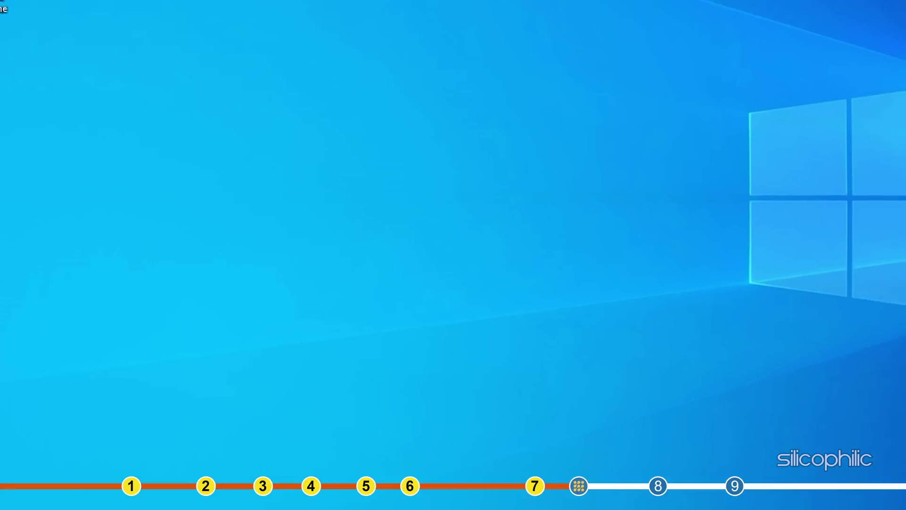
pyautogui.click(313, 116)
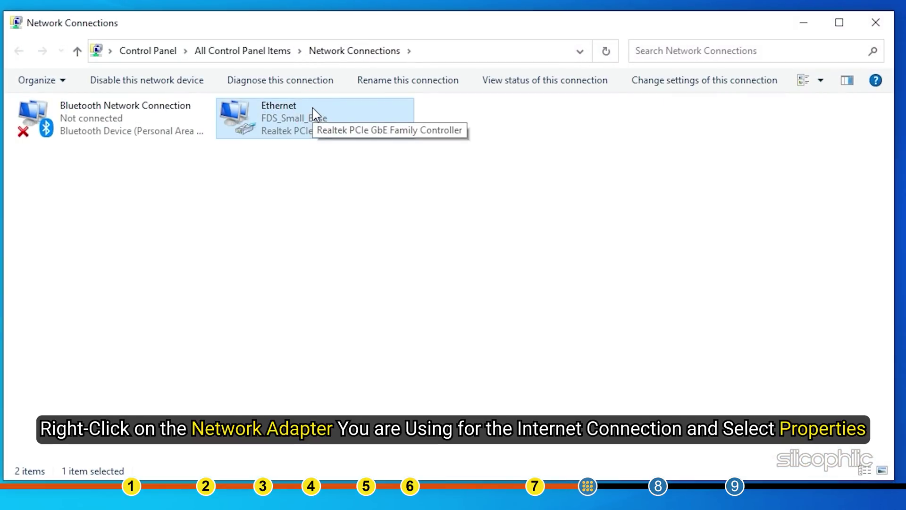
pyautogui.rightClick(312, 107)
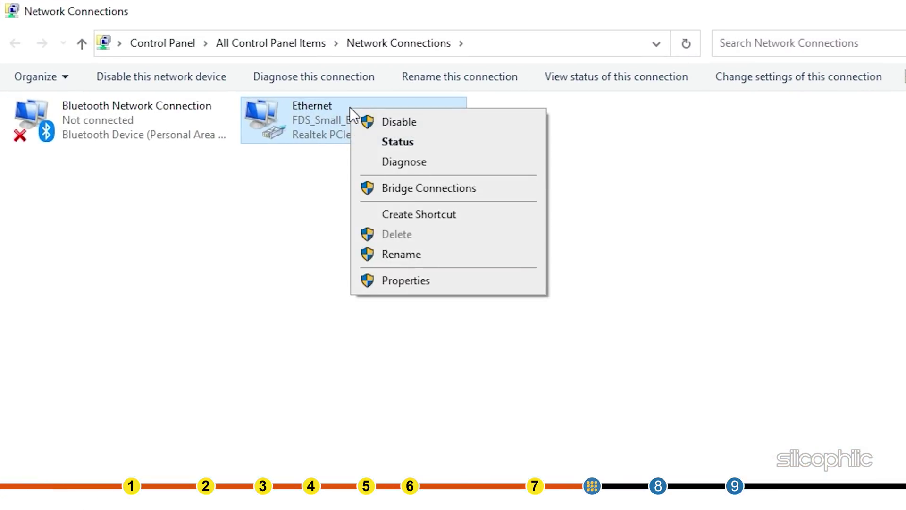
pyautogui.click(451, 283)
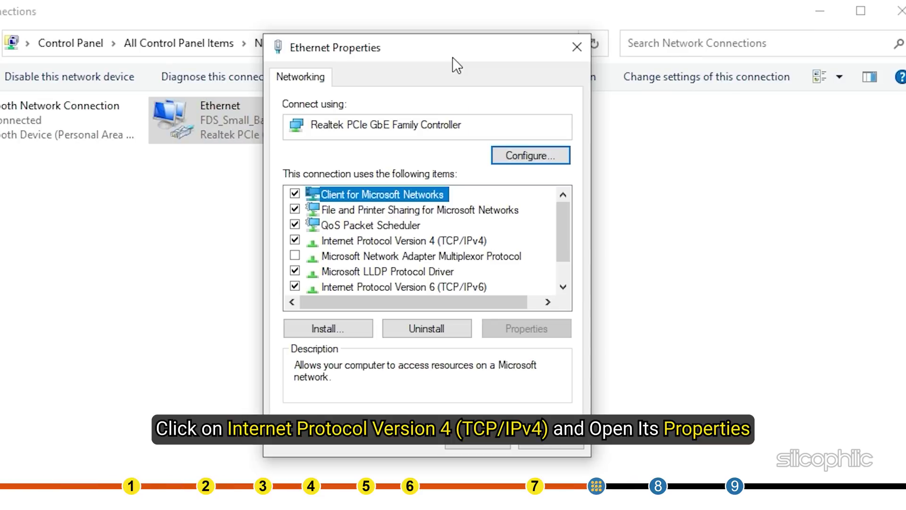
pyautogui.click(345, 243)
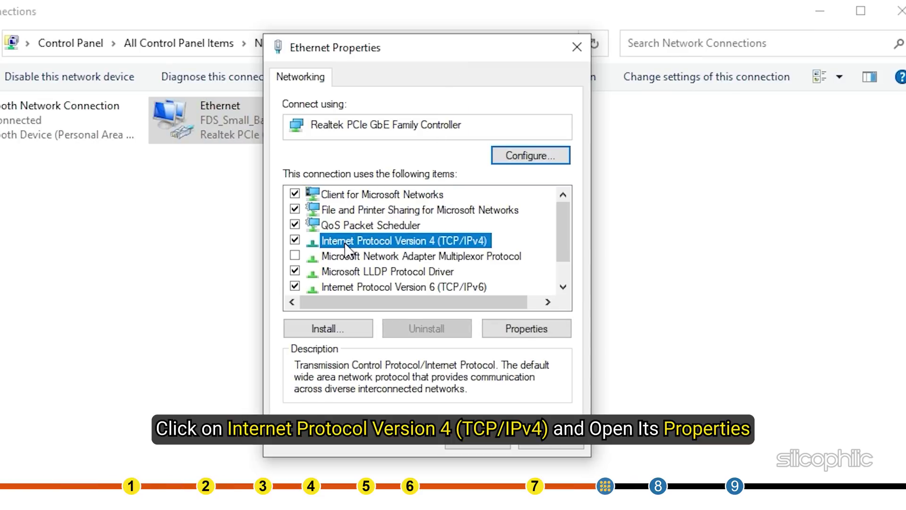
# Set the TCP/IPv4 preferred DNS server to 8.8.8.8 and alternate to 8.8.4.4, then confirm
pyautogui.doubleClick(354, 241)
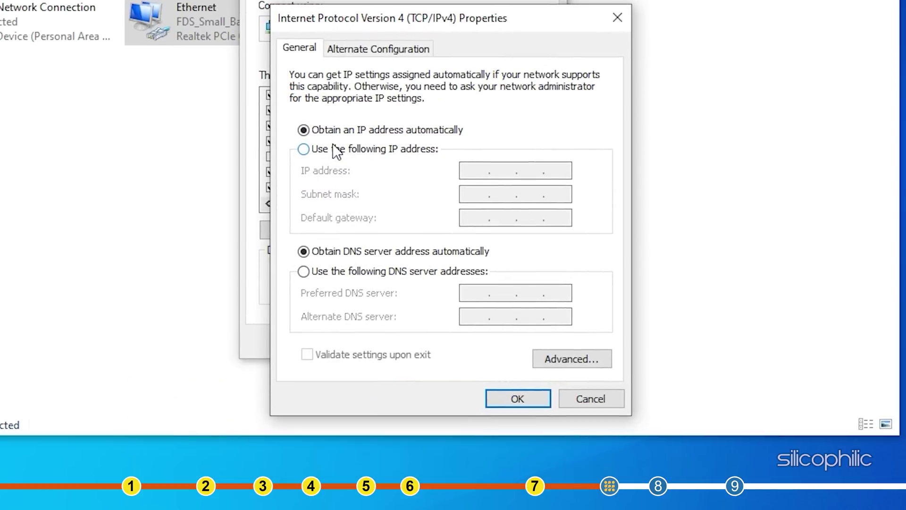
pyautogui.click(303, 271)
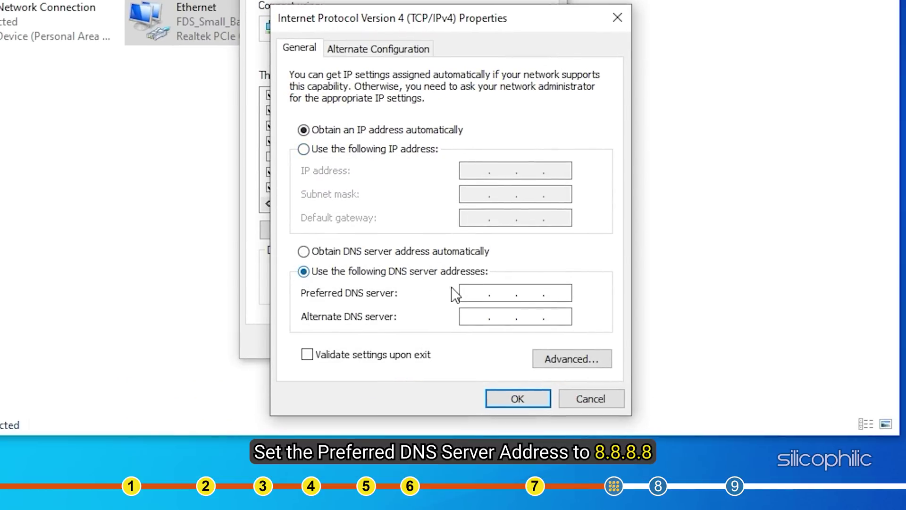
pyautogui.click(464, 290)
pyautogui.write('8.8.8.')
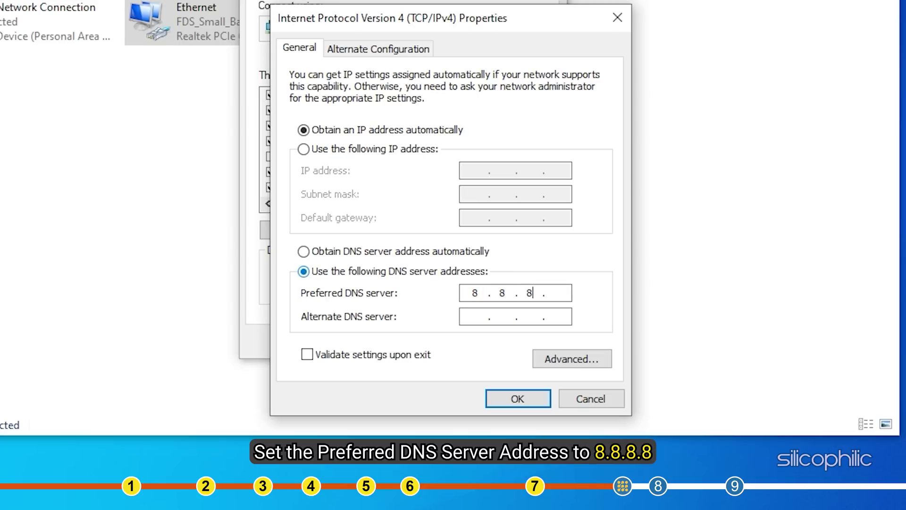
pyautogui.write('8')
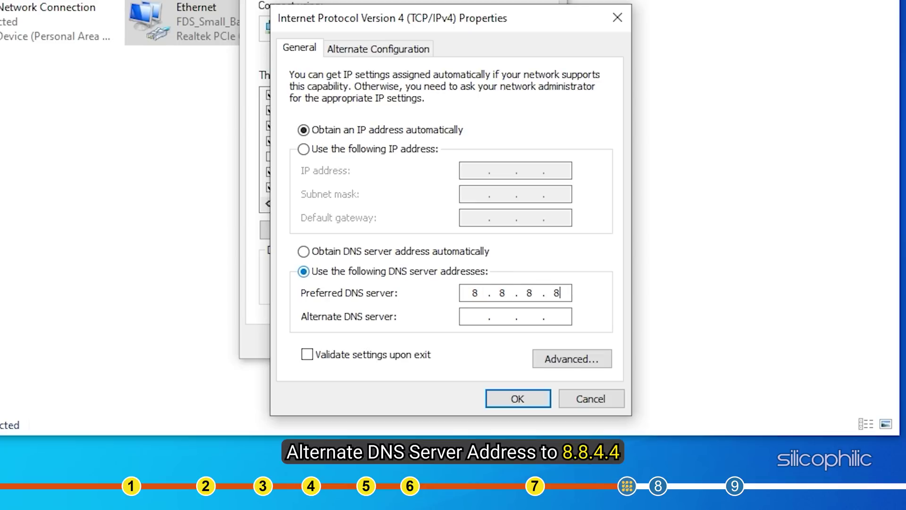
pyautogui.write('8.8.4.4')
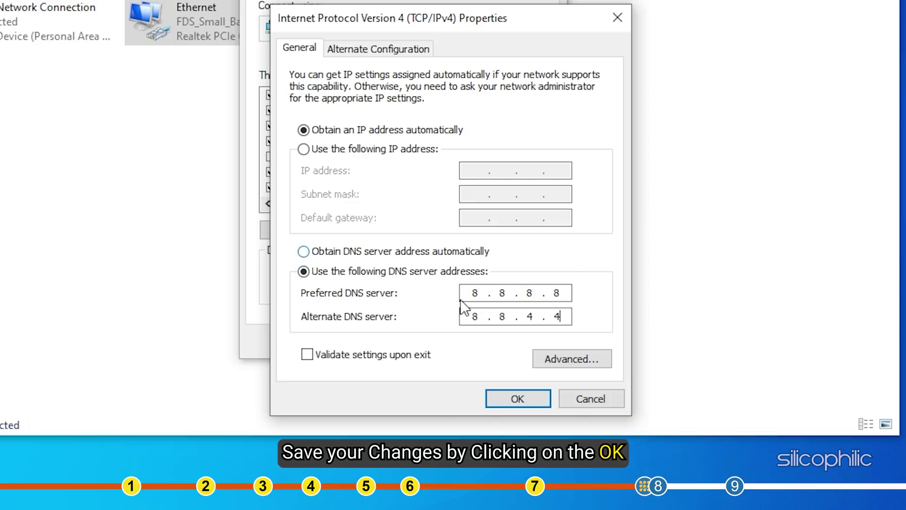
pyautogui.click(516, 399)
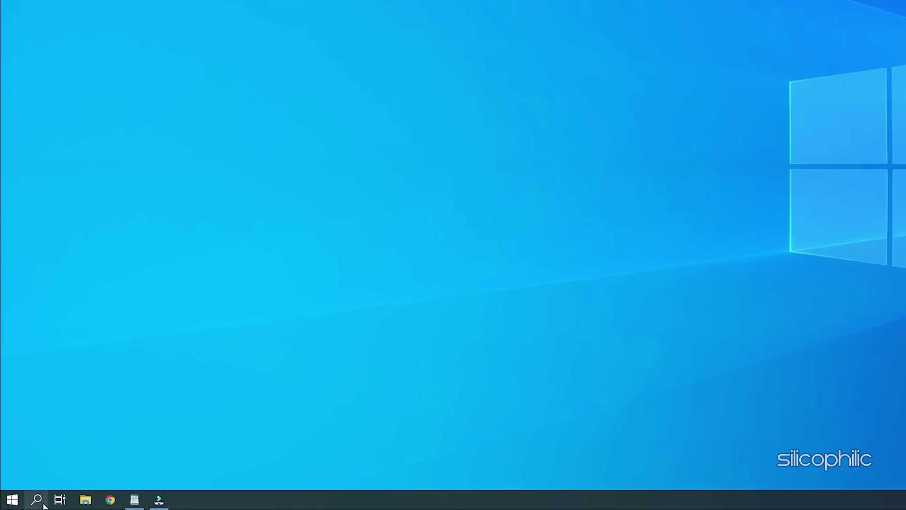
# In Internet Options' LAN settings, uncheck 'Use a proxy server for your LAN' and confirm
pyautogui.click(28, 502)
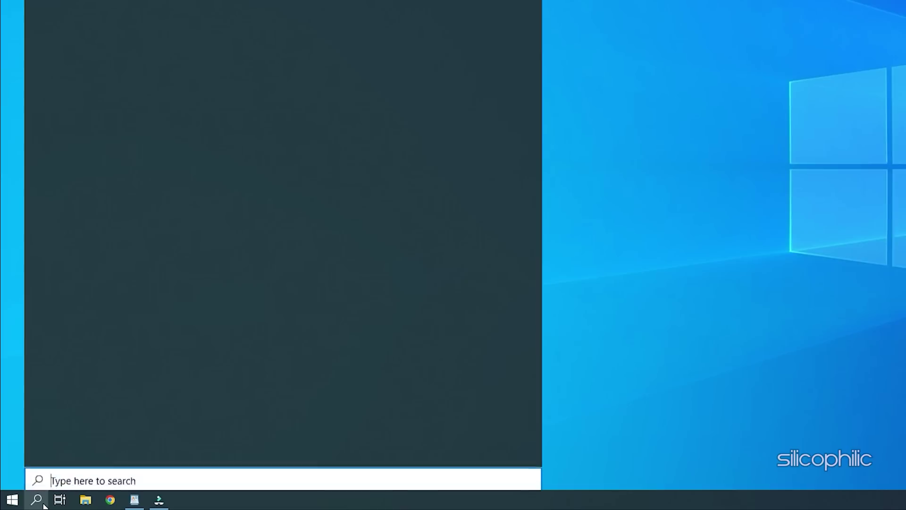
pyautogui.write('internet')
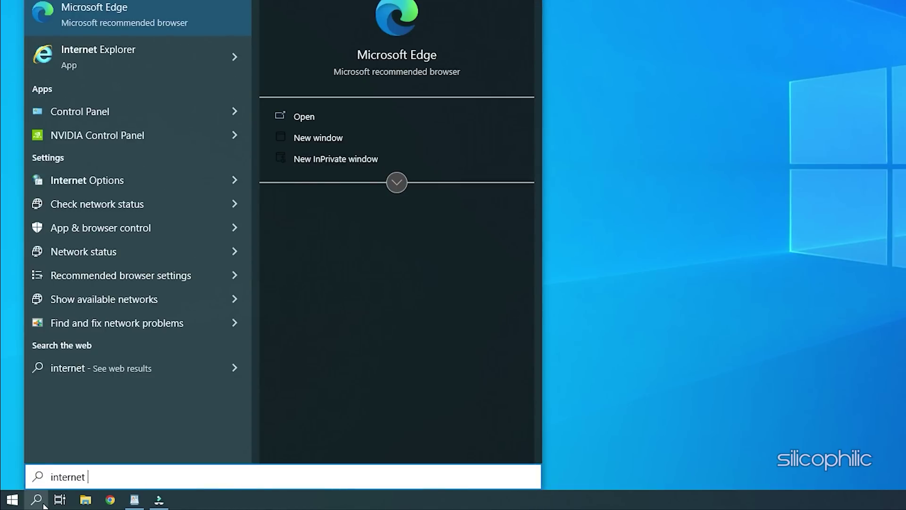
pyautogui.write(' options')
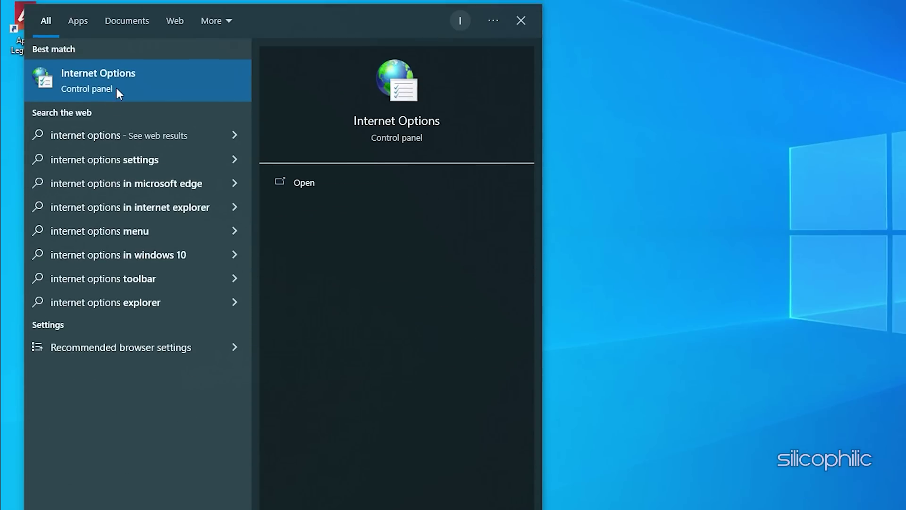
pyautogui.click(116, 101)
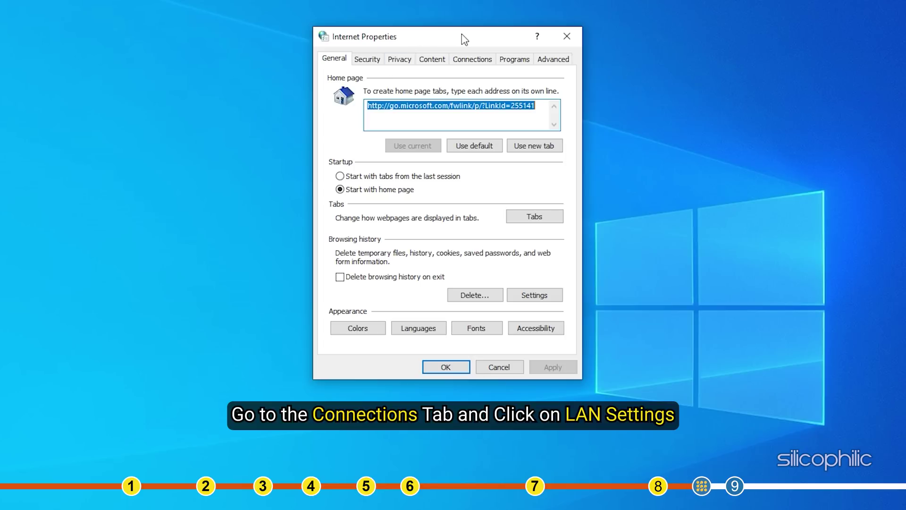
pyautogui.click(491, 61)
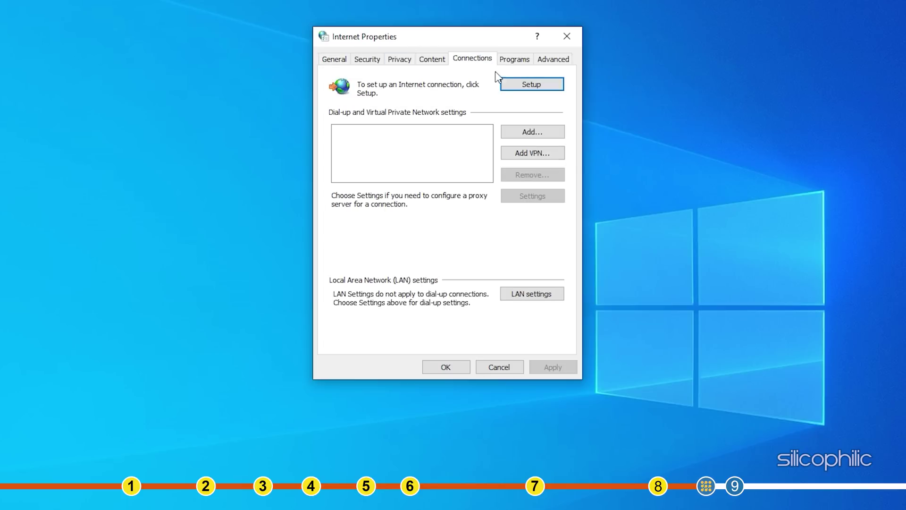
pyautogui.click(558, 296)
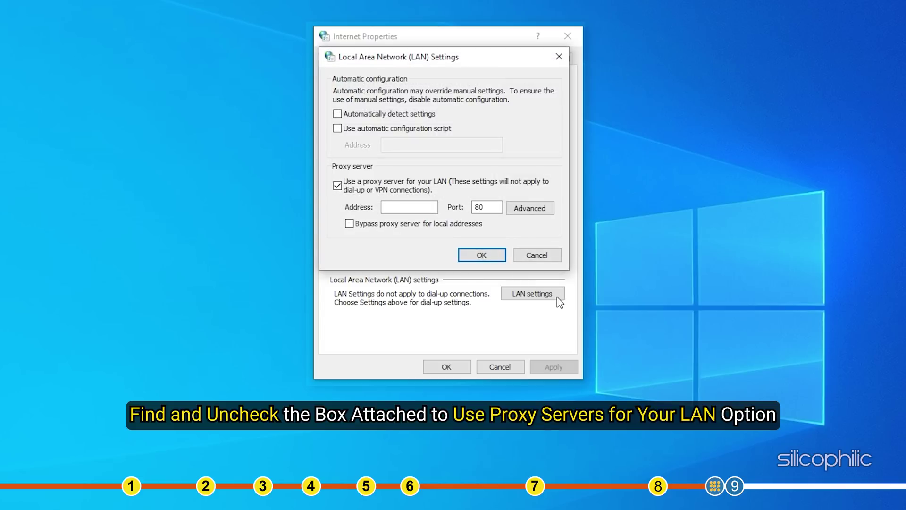
pyautogui.click(338, 185)
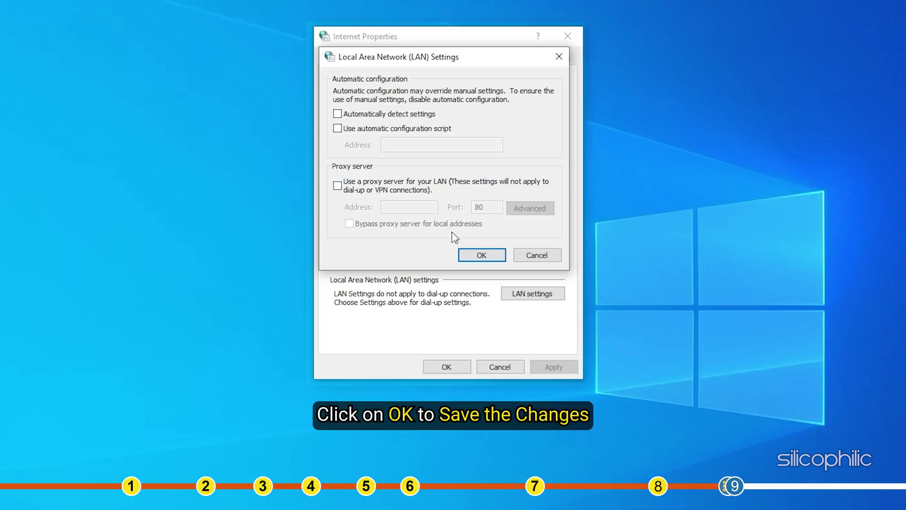
pyautogui.click(497, 258)
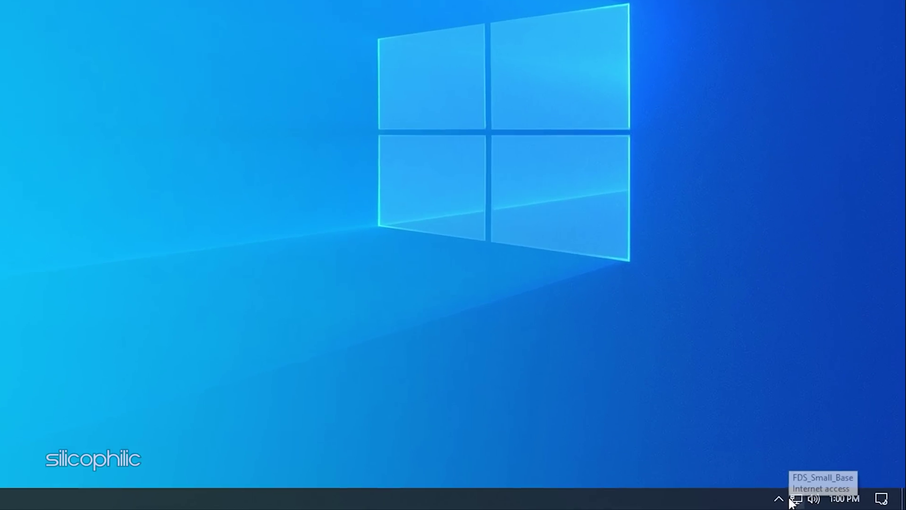
# Switch the FDS_Small_Base Ethernet network profile from Public to Private and close Settings
pyautogui.click(794, 499)
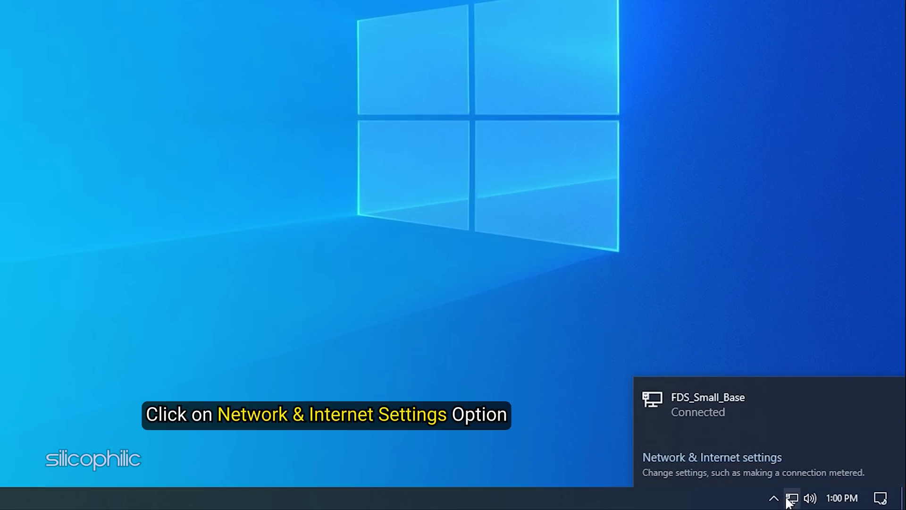
pyautogui.click(797, 465)
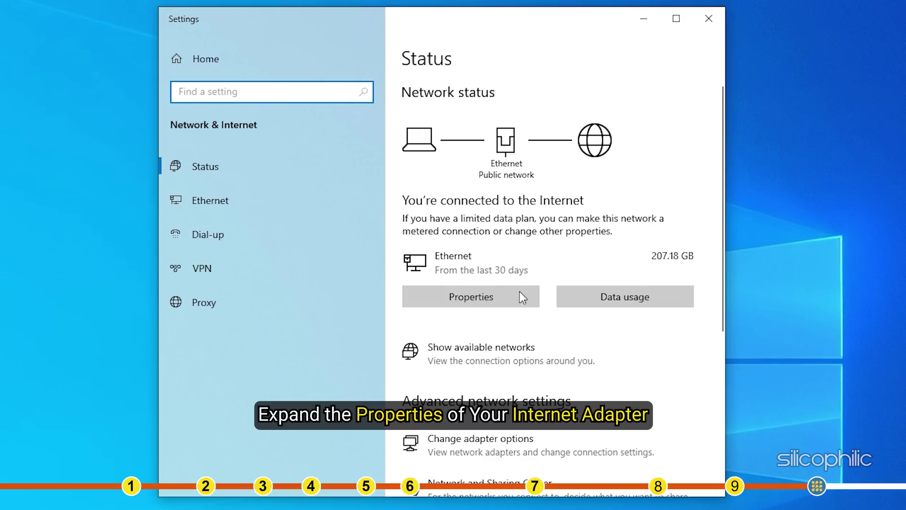
pyautogui.click(518, 298)
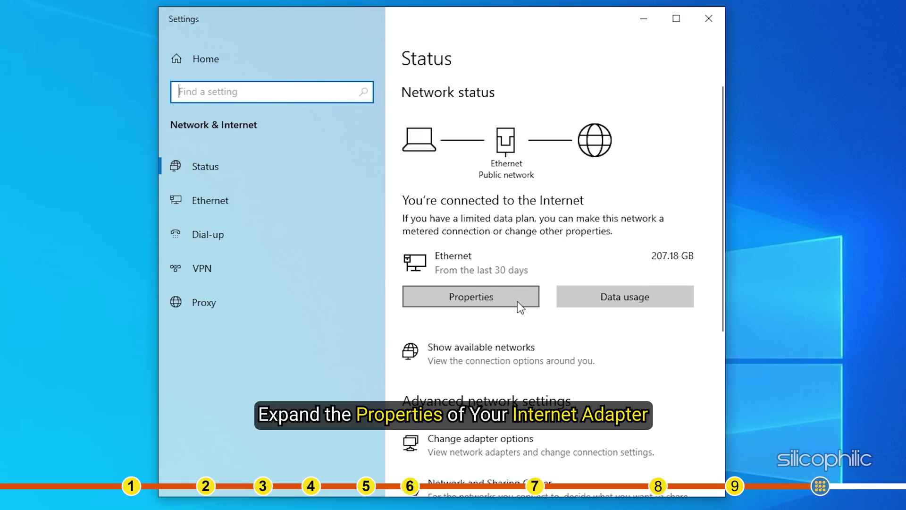
pyautogui.click(517, 301)
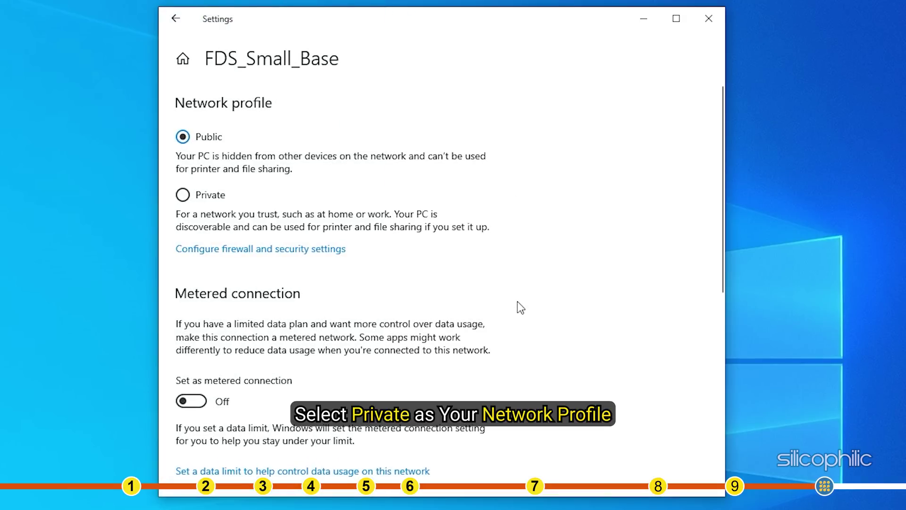
pyautogui.click(223, 200)
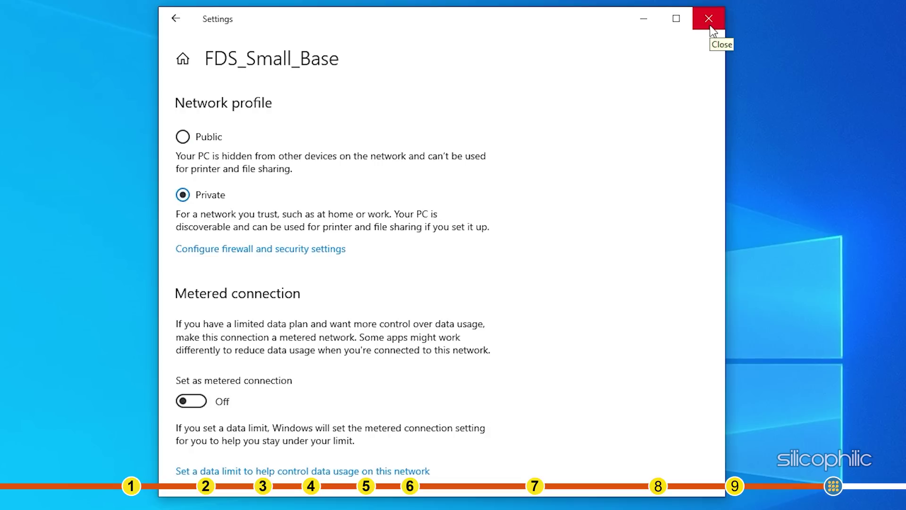
pyautogui.click(710, 24)
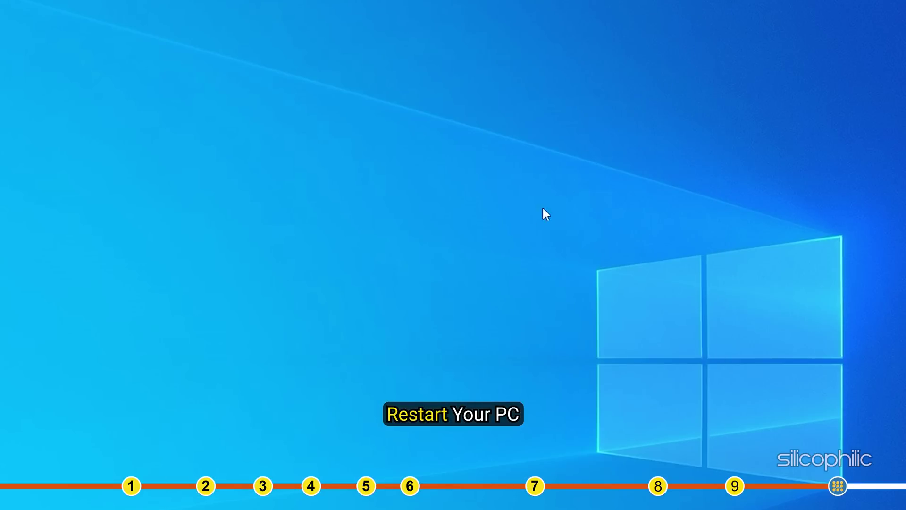